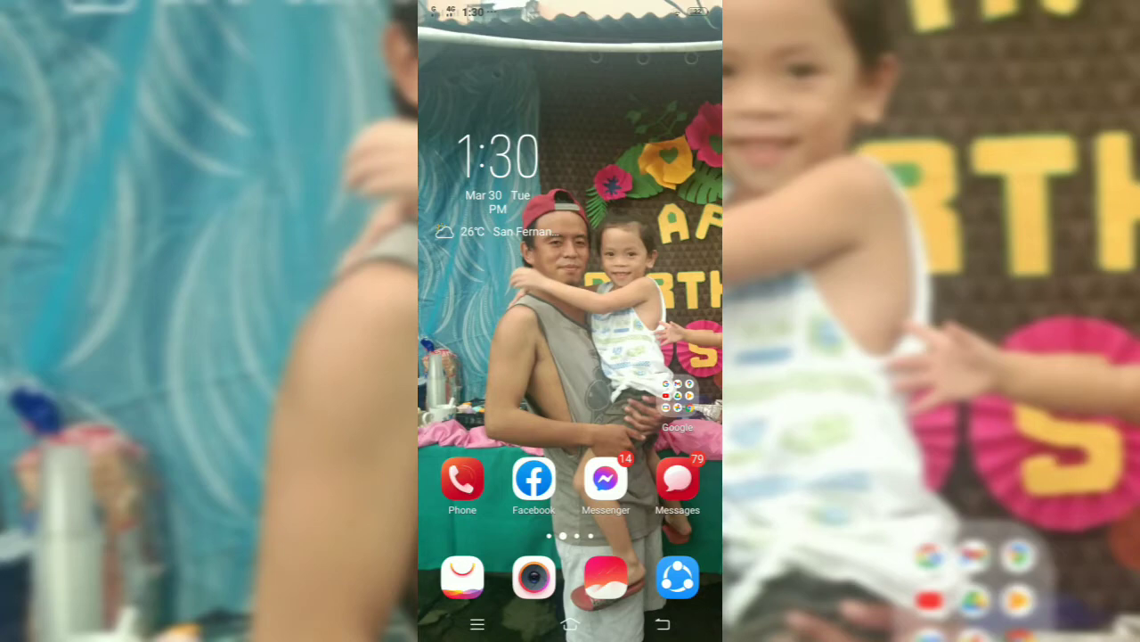
Launch YouTube from the Google folder and view your channel's uploads, including the pancake Premiere
click(677, 396)
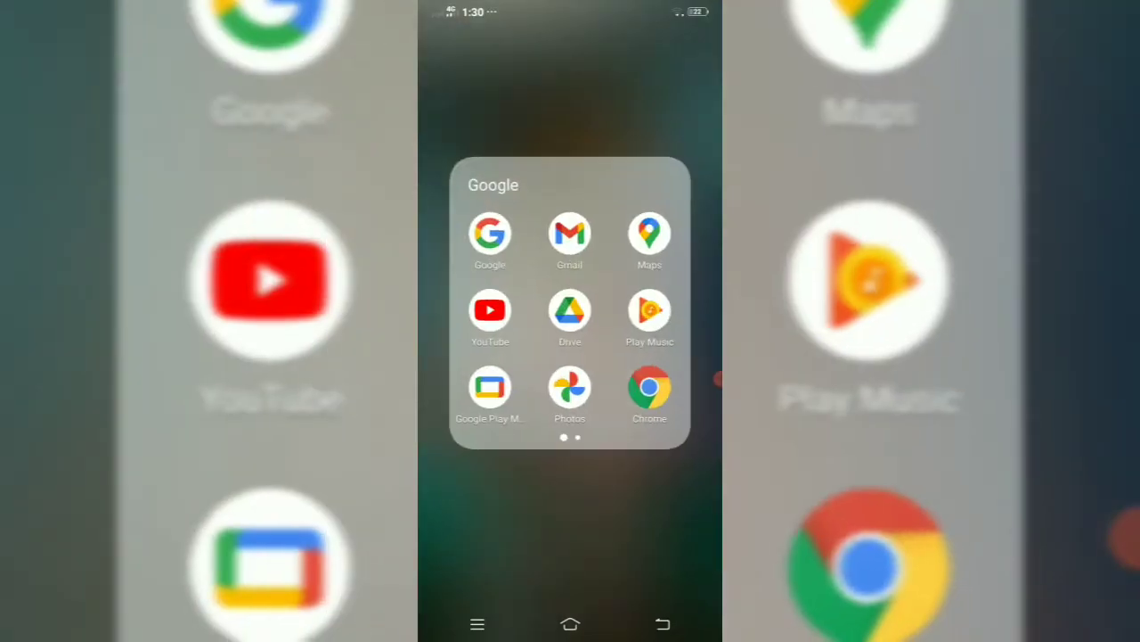
click(490, 310)
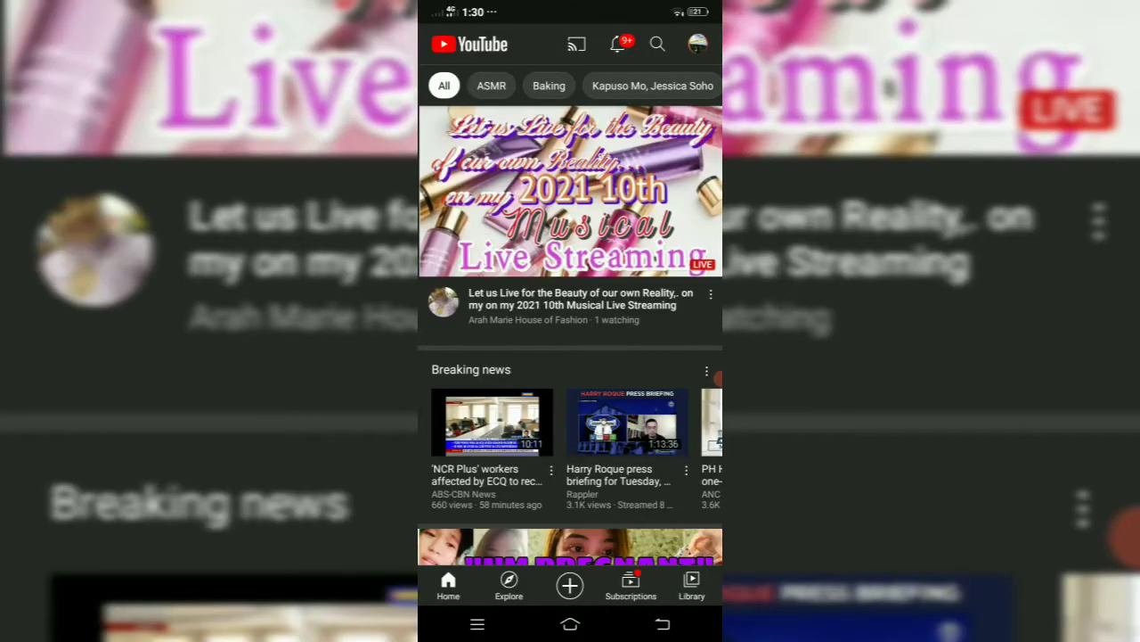
click(698, 43)
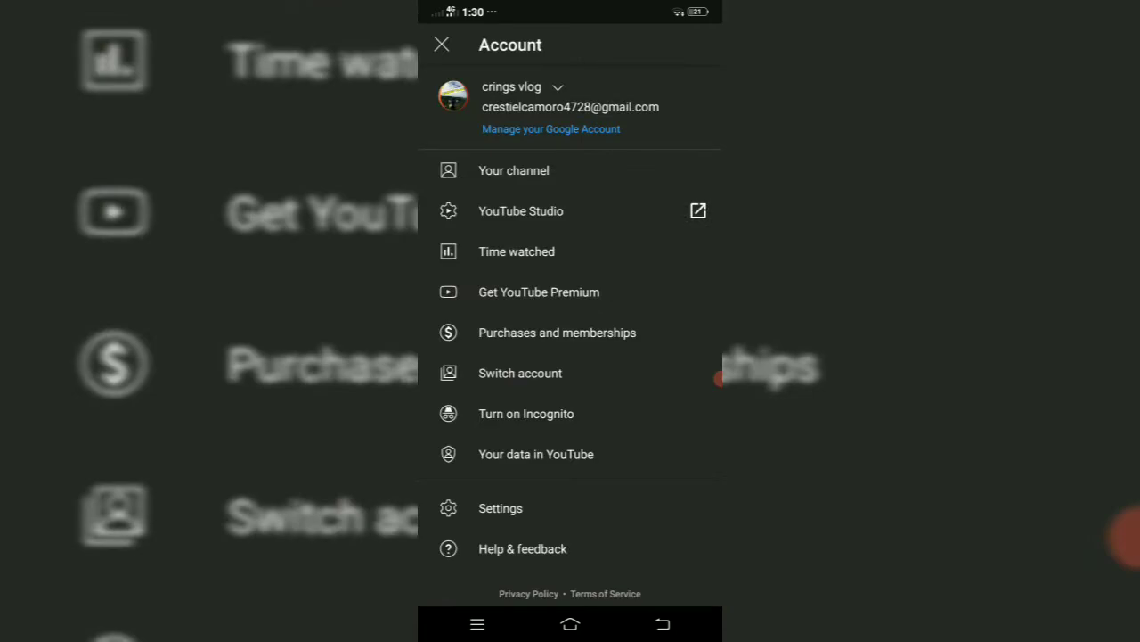
click(515, 170)
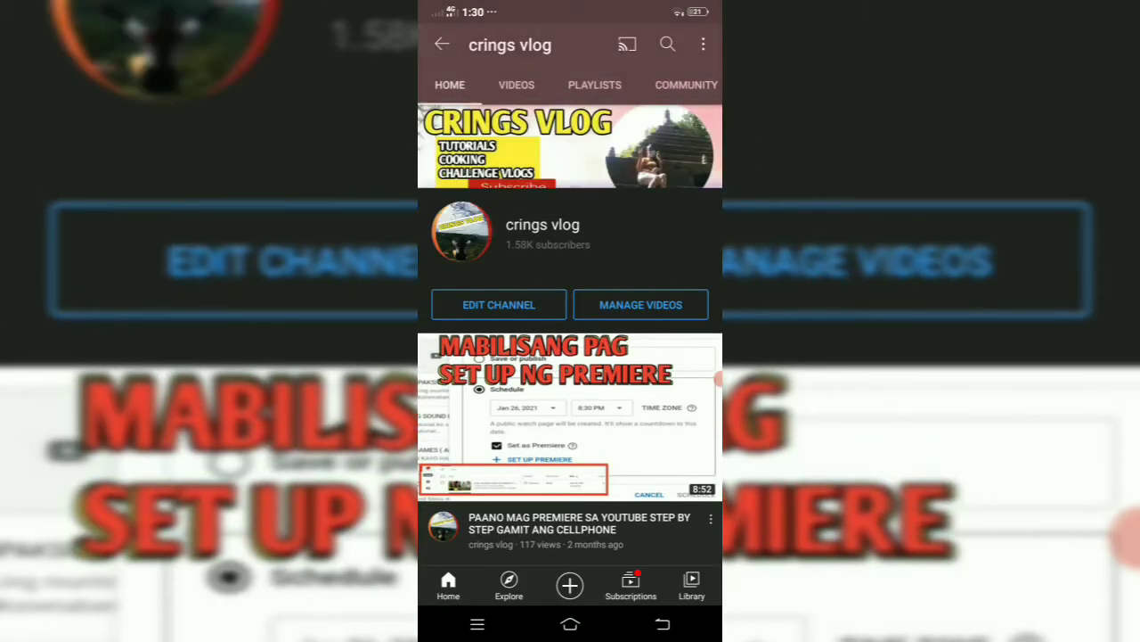
scroll(571, 356, down, 4)
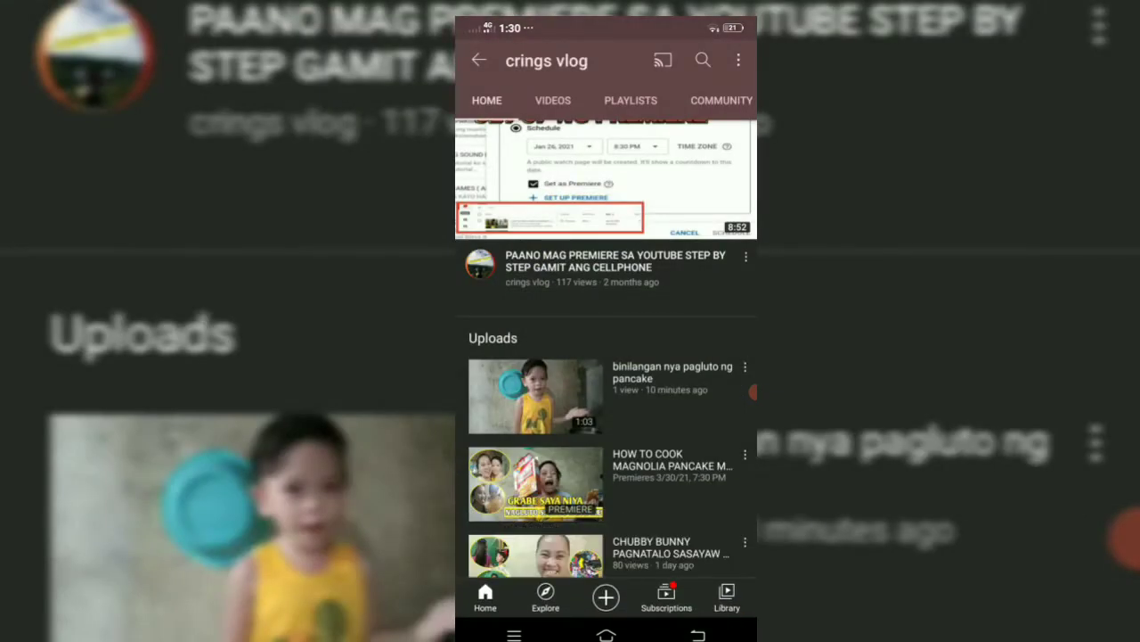
Return home and launch Chrome from the Google folder to reach YouTube Studio's content list
click(606, 635)
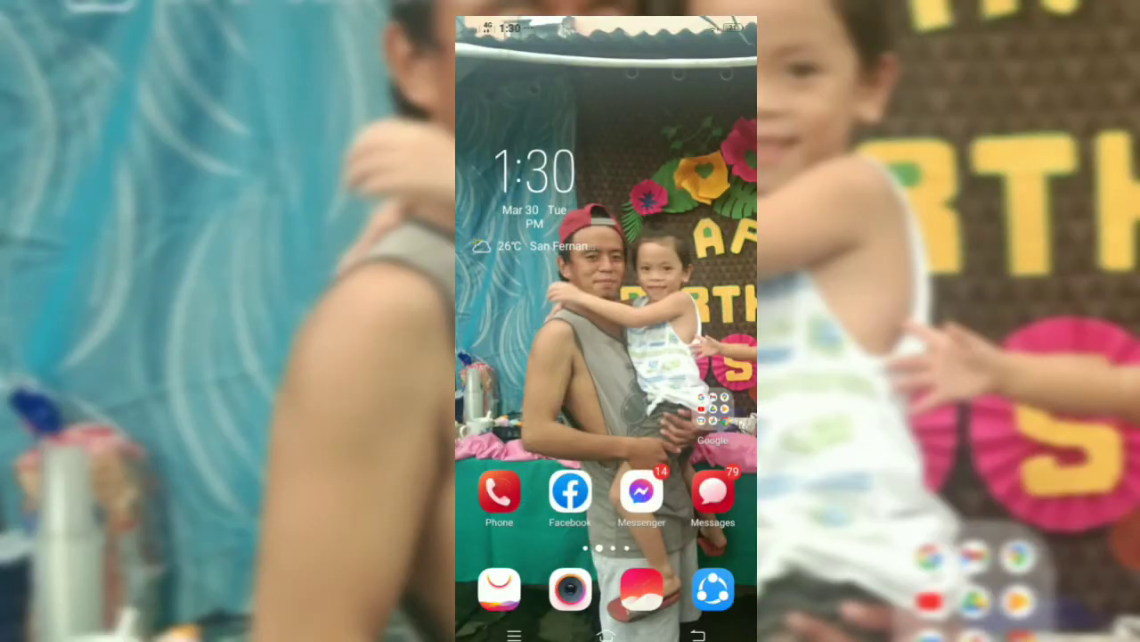
click(713, 410)
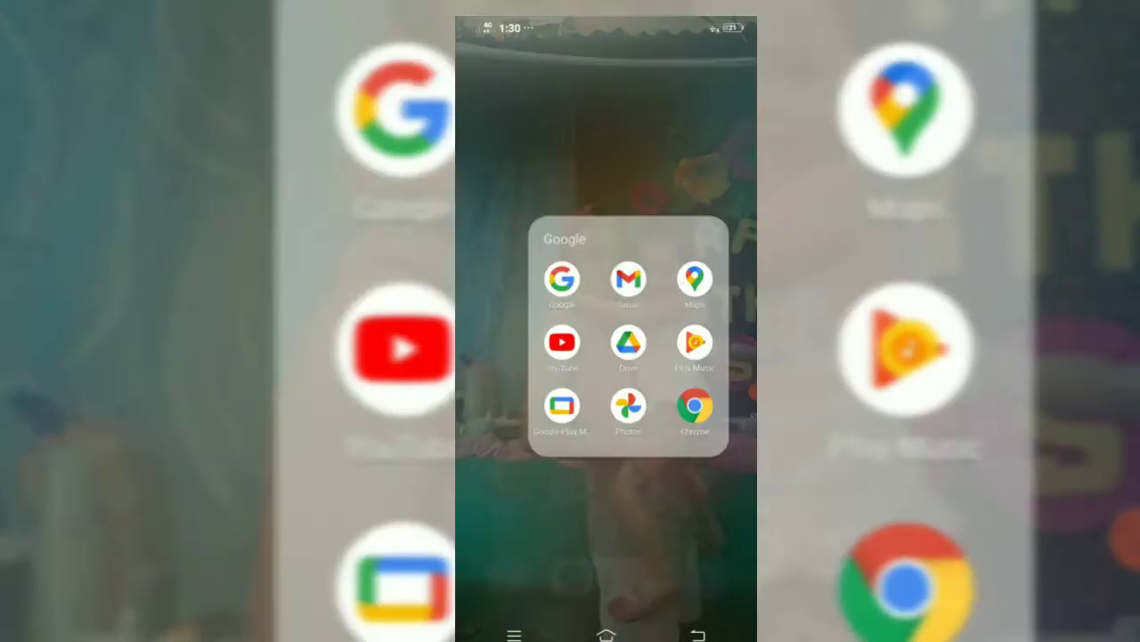
click(686, 400)
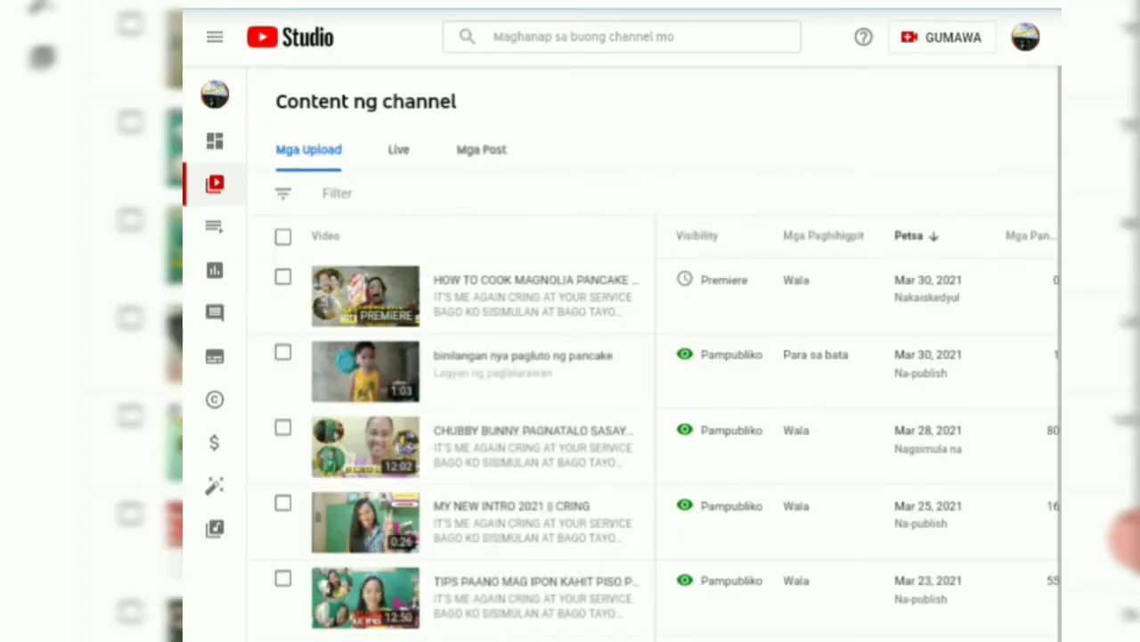
Open the pancake Premiere's Mar 30, 2021, 7:30 PM schedule from YouTube Studio's Content list
click(214, 140)
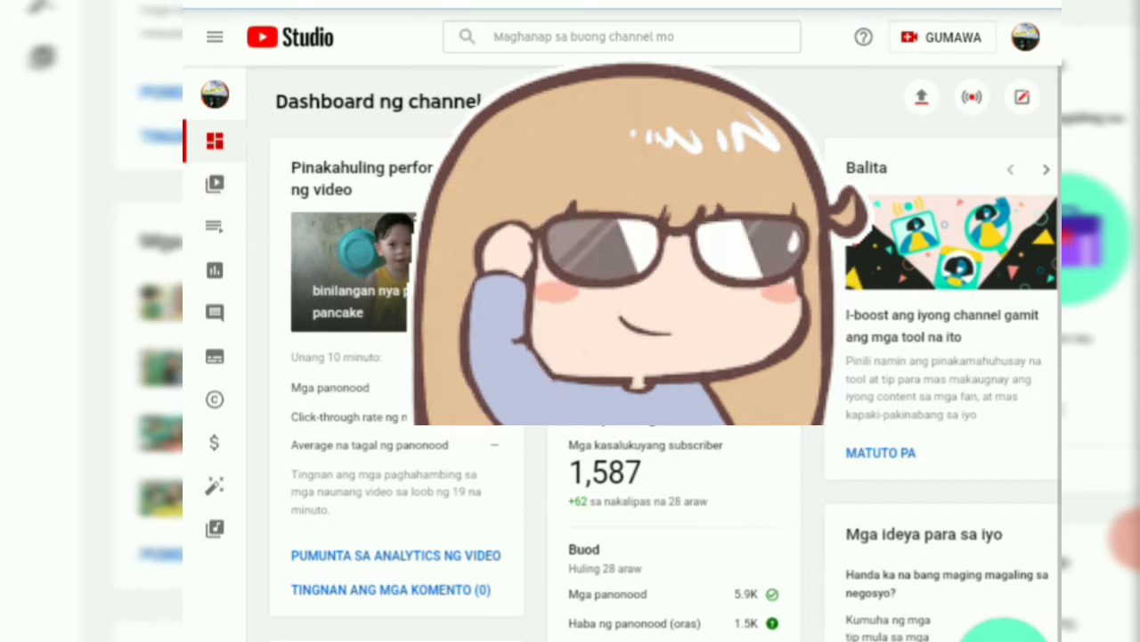
click(215, 184)
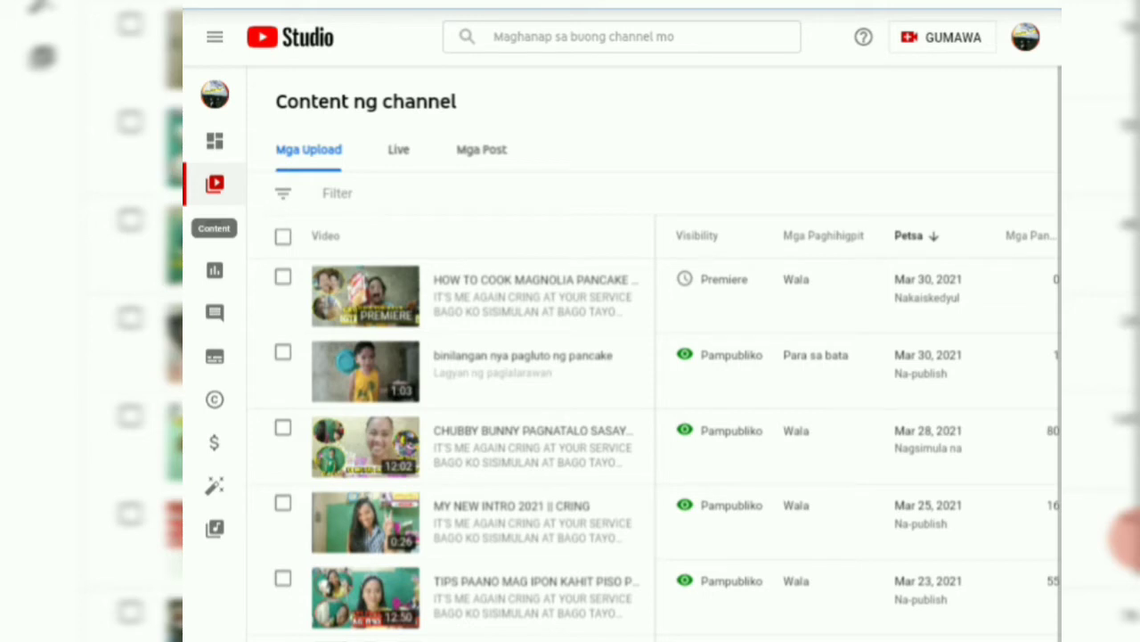
click(723, 279)
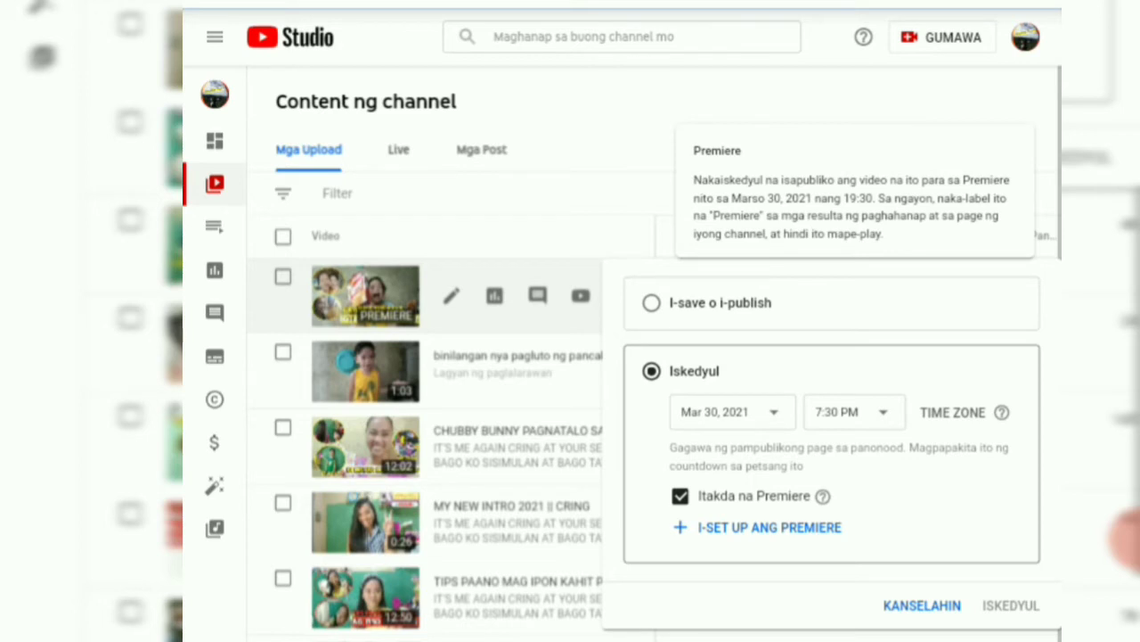
Open the Premiere setup and the trailer picker listing the channel's uploads
click(756, 526)
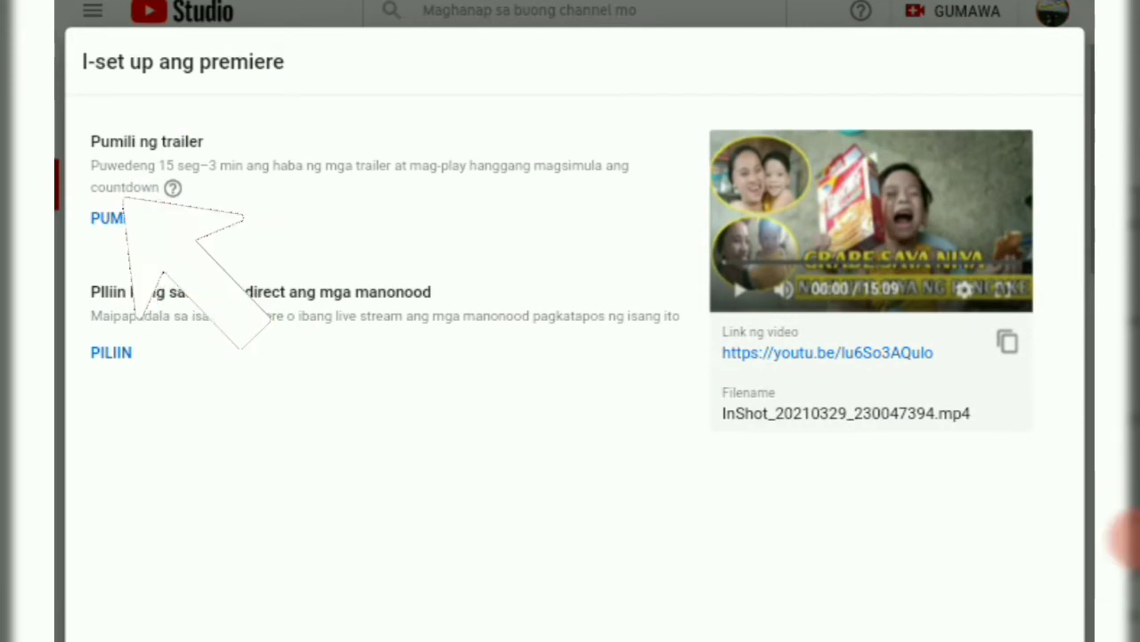
click(107, 217)
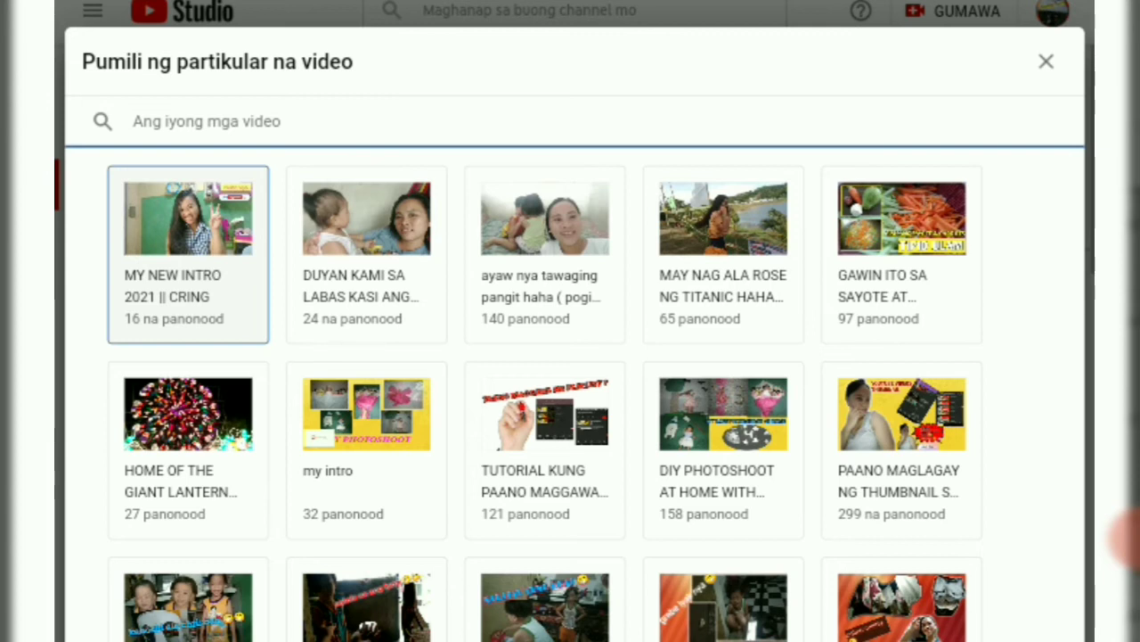
Search the picker for 'bi' to pick the trailer, then save the Mar 30, 2021, 7:30 PM schedule
click(133, 121)
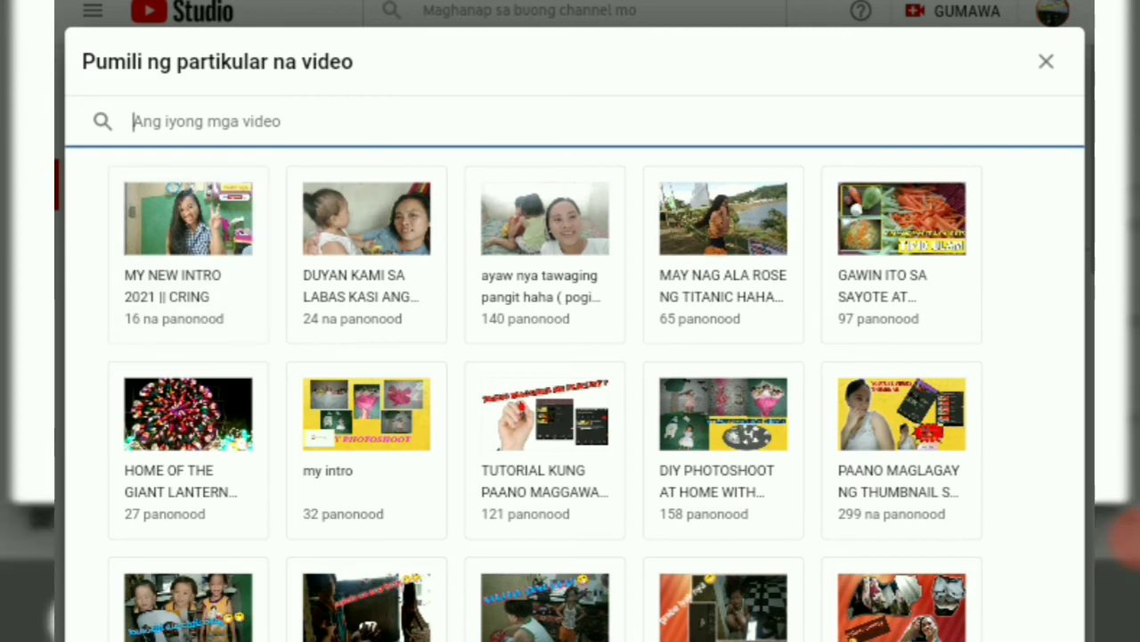
text(bi)
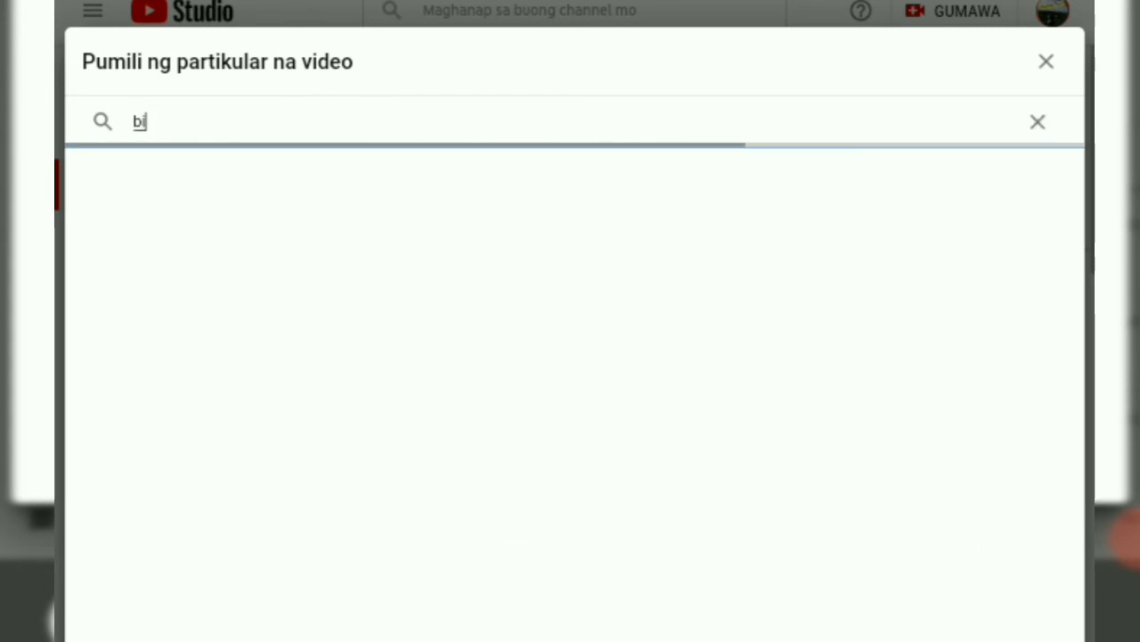
text(na)
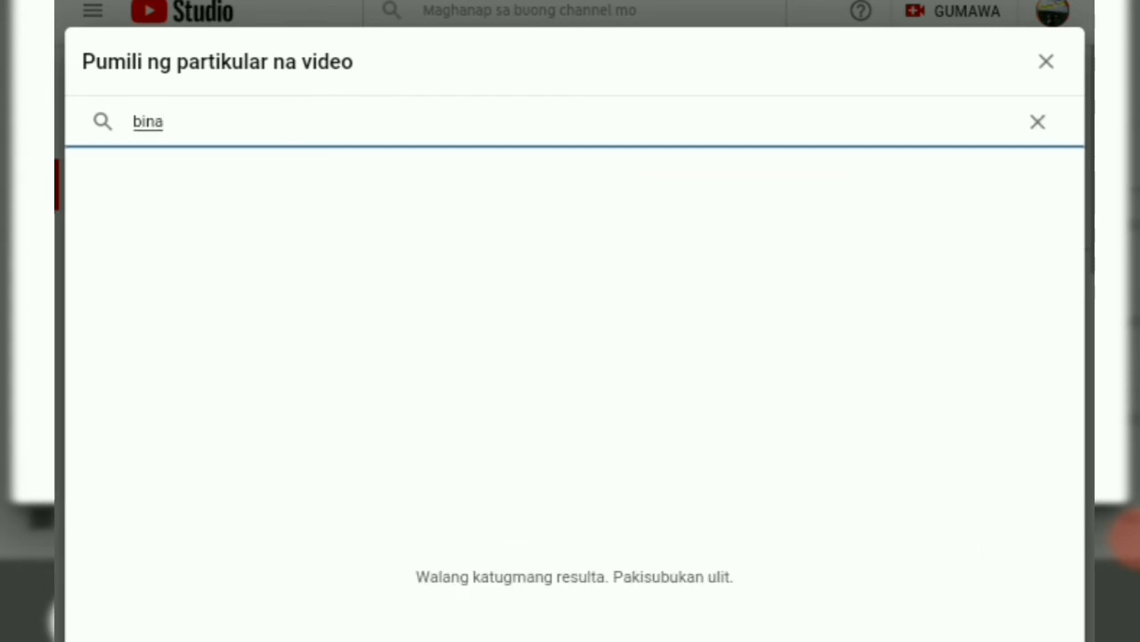
key(BackSpace)
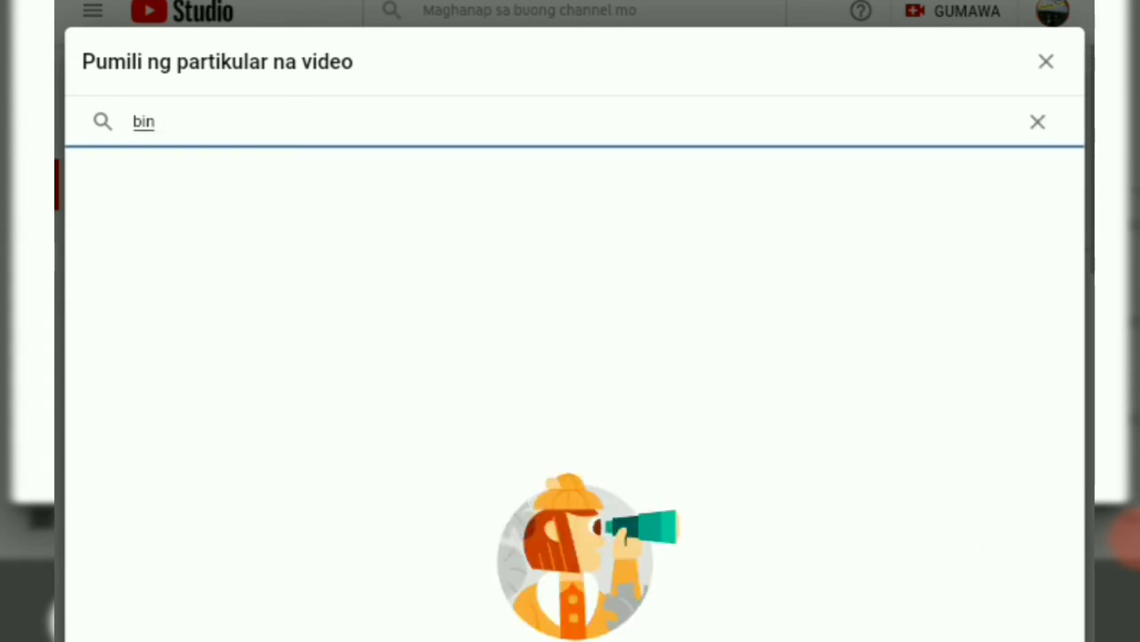
key(BackSpace)
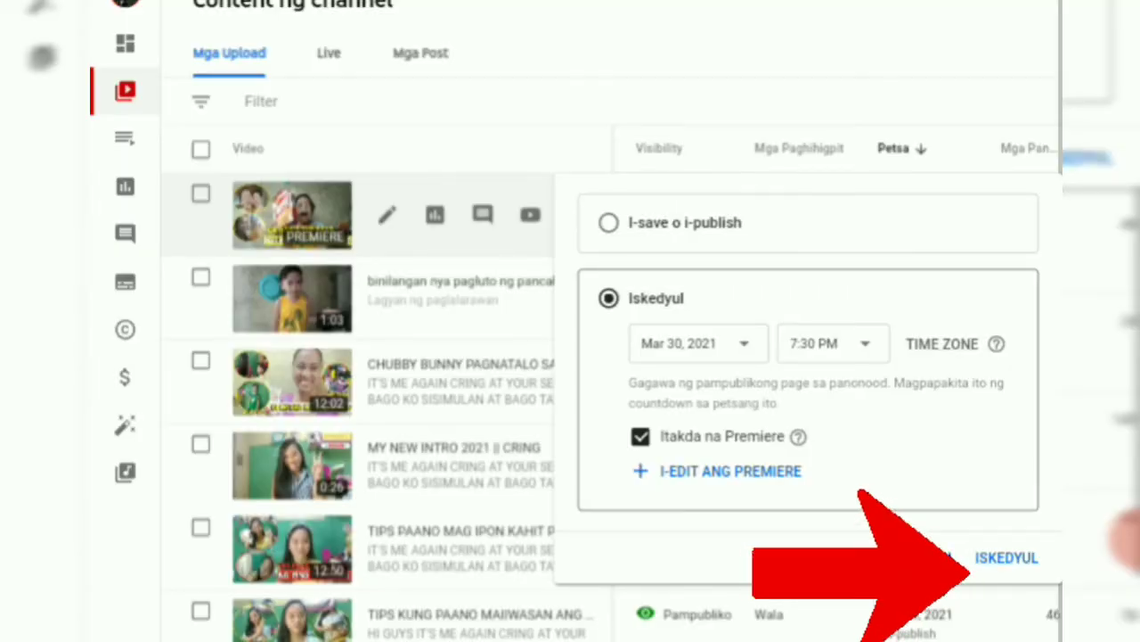
click(1007, 558)
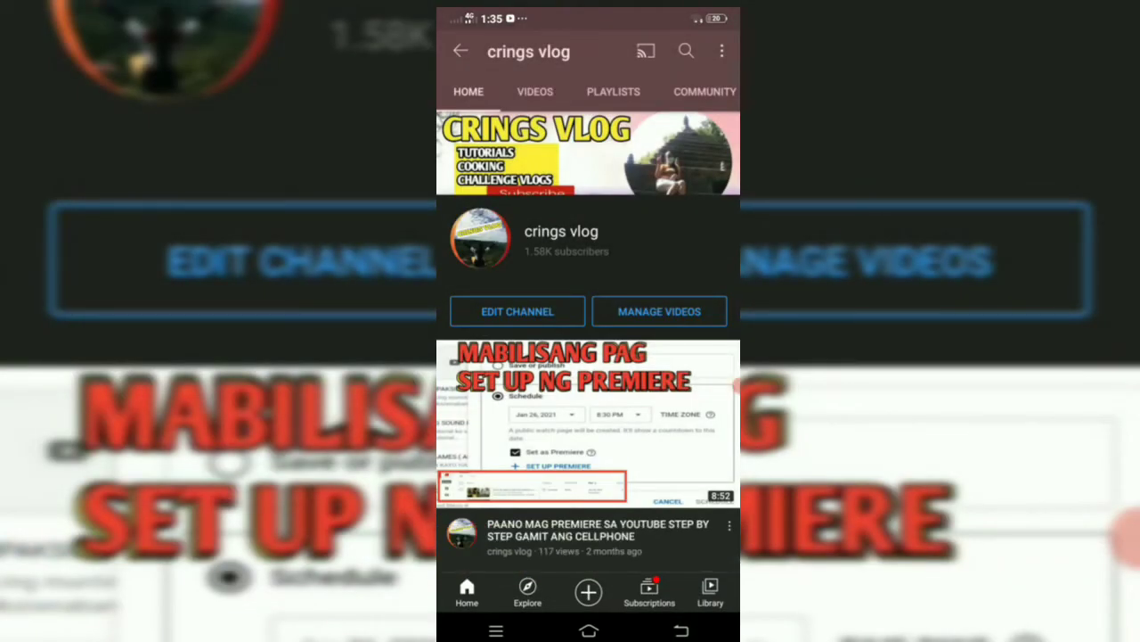
Open the Magnolia pancake video premiering 3/30/21, 7:30 PM from the channel's Uploads
scroll(588, 356, down, 3)
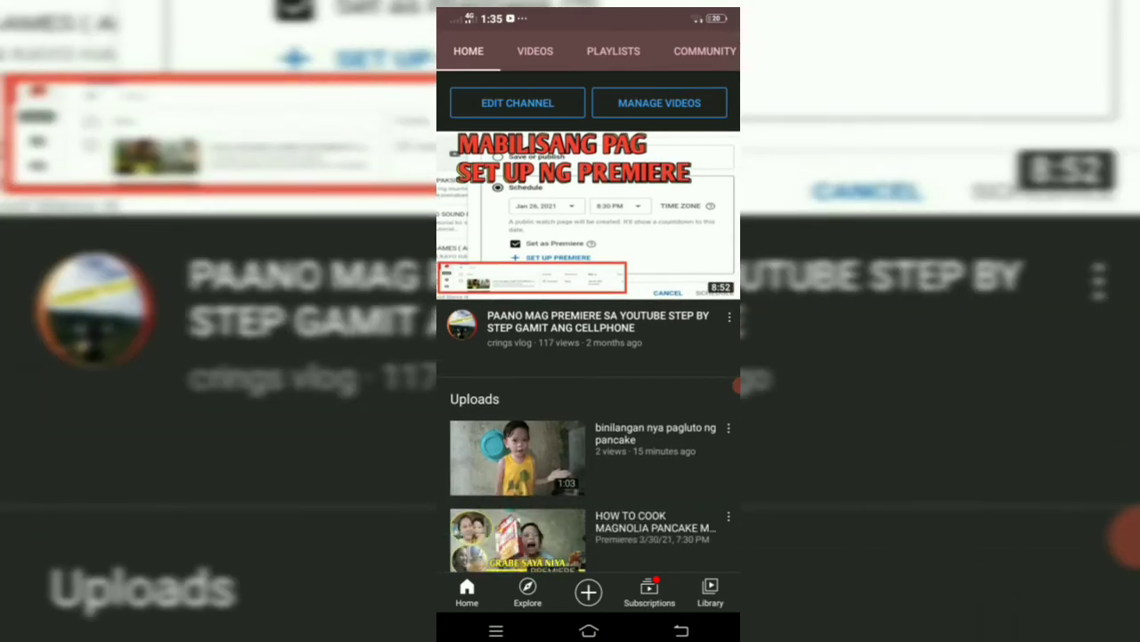
click(517, 529)
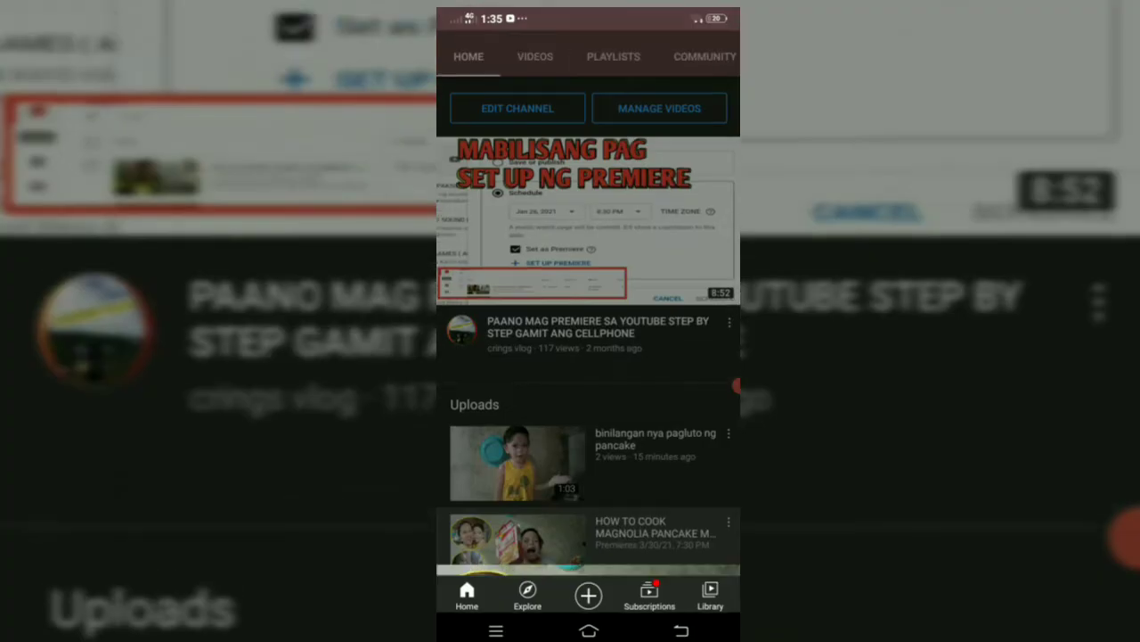